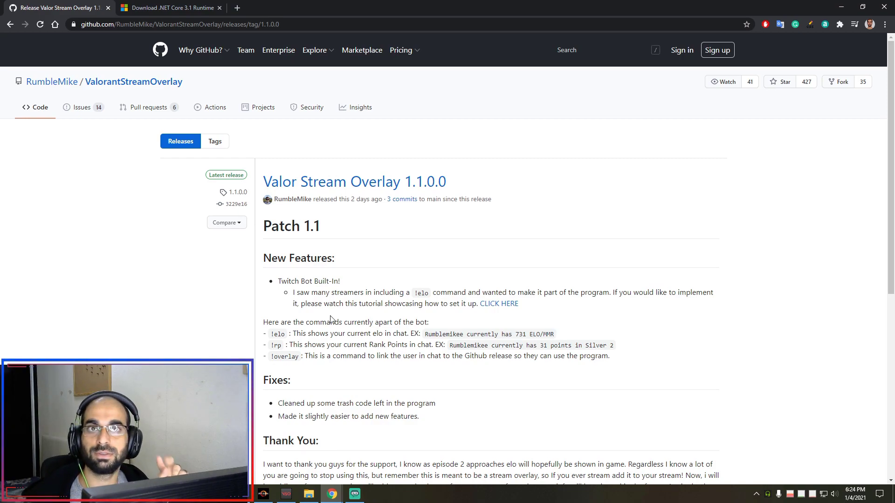
# - Download the ValorStreamOverlay.zip asset from the Valor Stream Overlay release page
pyautogui.click(172, 8)
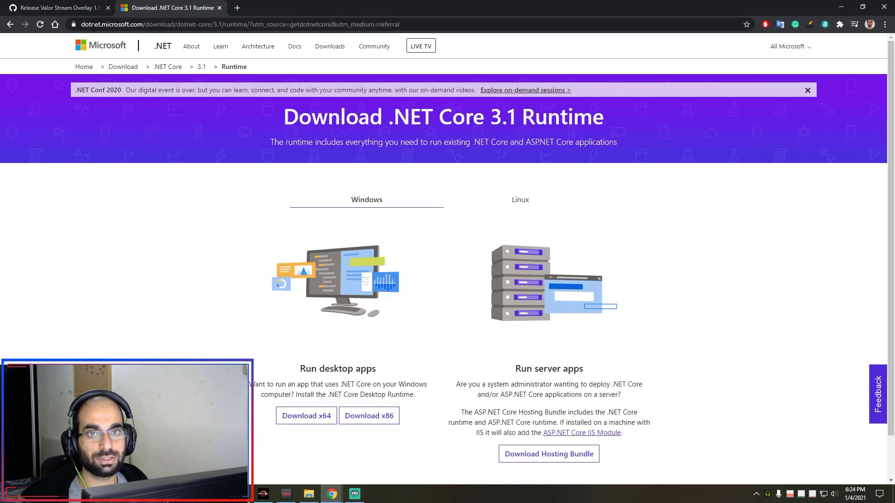
pyautogui.click(58, 8)
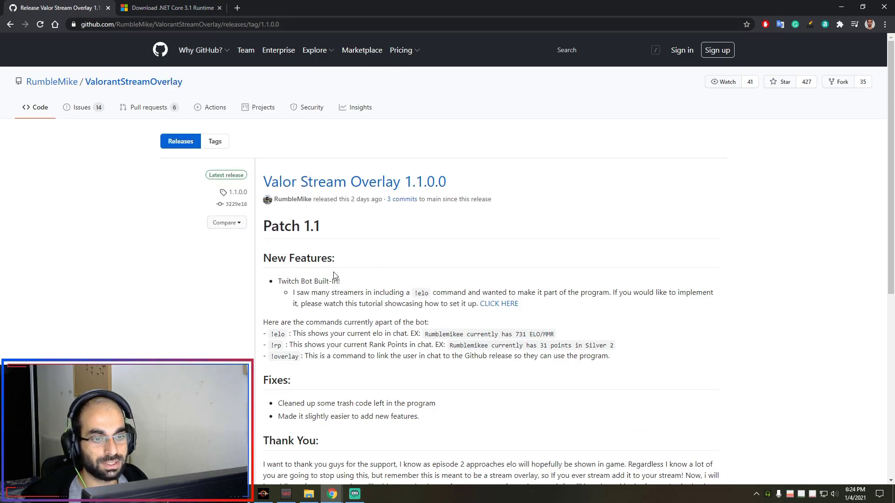
pyautogui.scroll(-7, 333, 272)
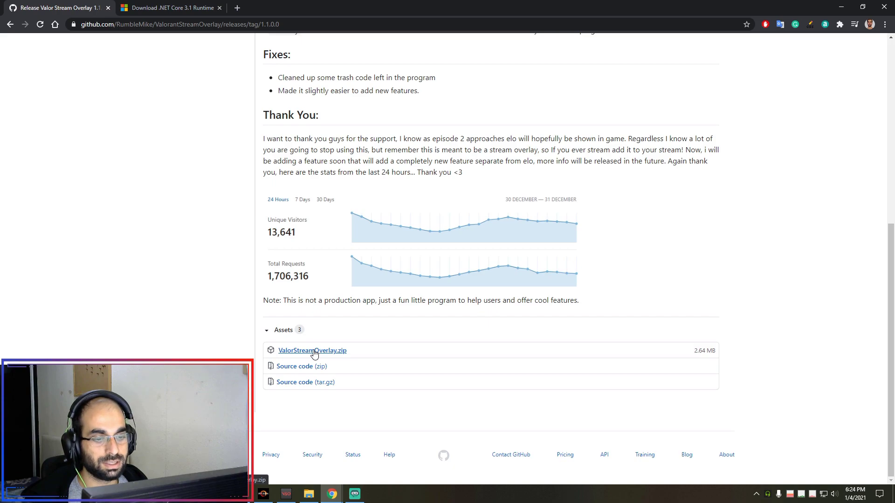
pyautogui.click(314, 352)
# - Download the .NET Core 3.1 Desktop Runtime installer for Windows x86
pyautogui.hotkey('ctrl', 'Tab')
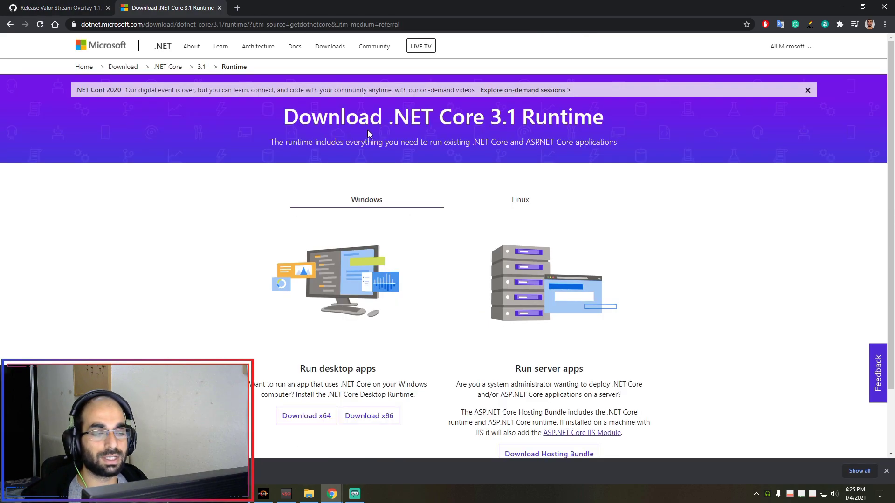
pyautogui.moveTo(391, 118); pyautogui.dragTo(613, 117)
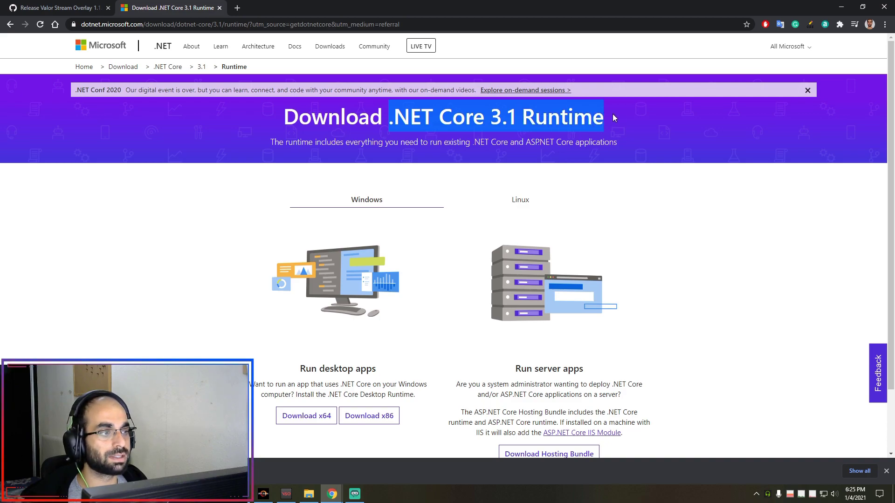
pyautogui.click(476, 156)
pyautogui.scroll(-2, 378, 240)
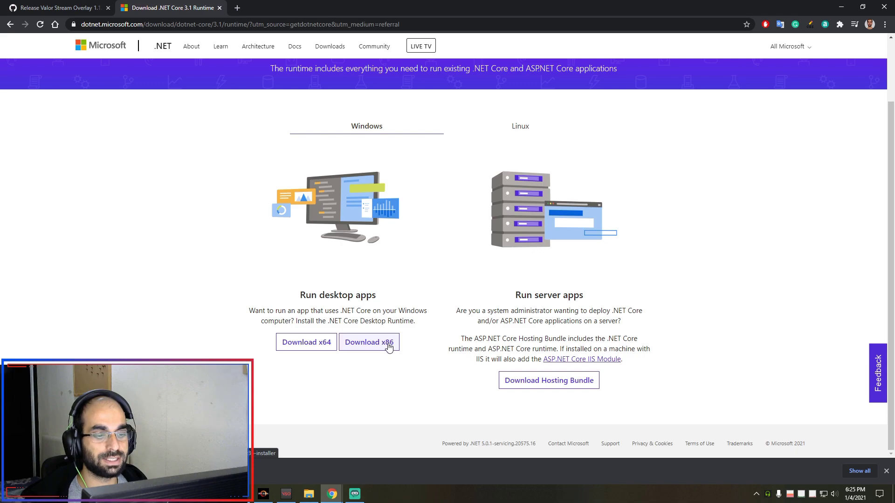
pyautogui.click(362, 343)
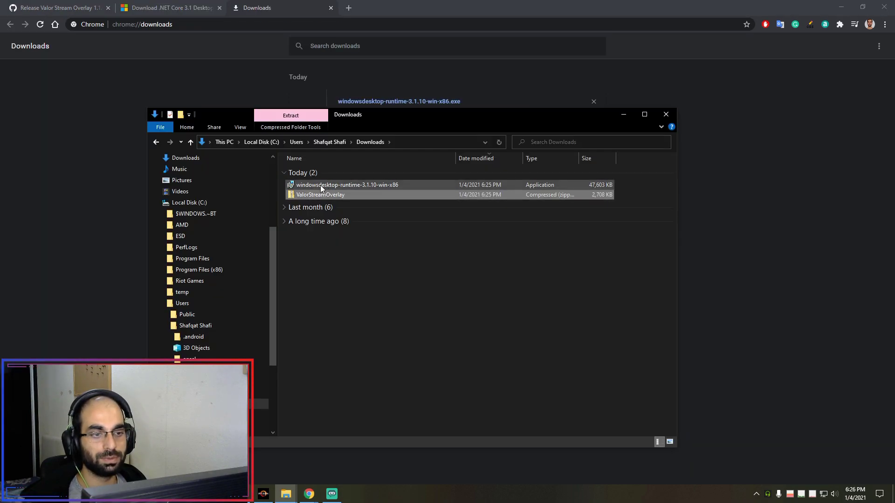
# - Install windowsdesktop-runtime-3.1.10-win-x86 from Downloads, then close the installer after success
pyautogui.click(320, 185)
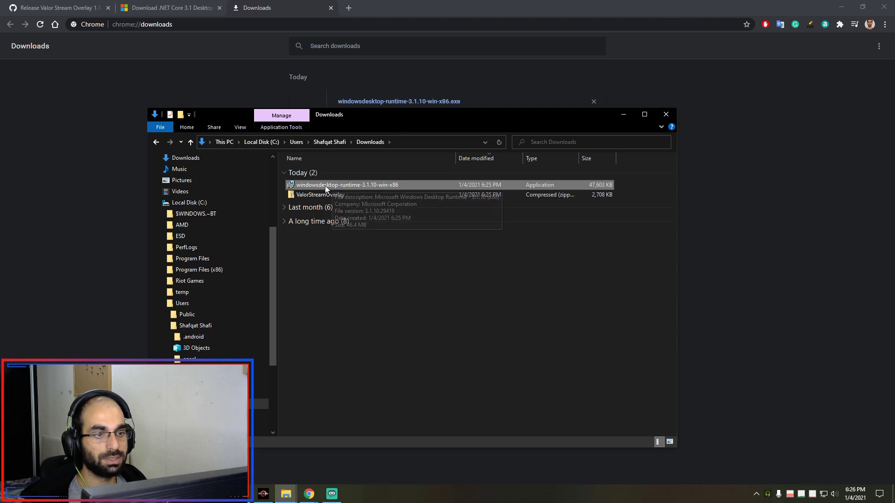
pyautogui.doubleClick(326, 185)
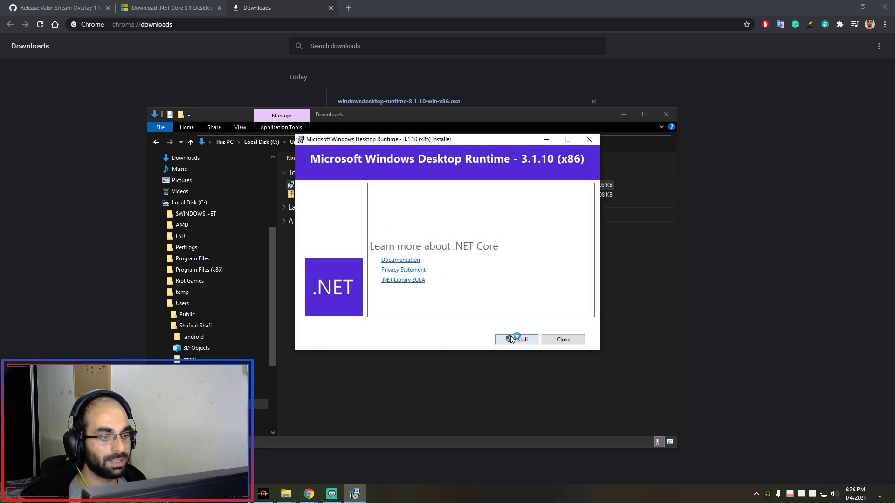
pyautogui.click(512, 337)
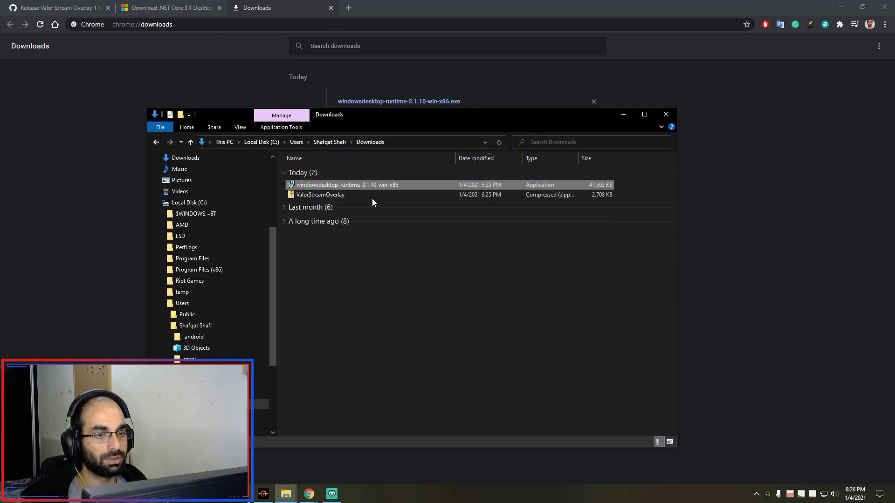
pyautogui.click(331, 208)
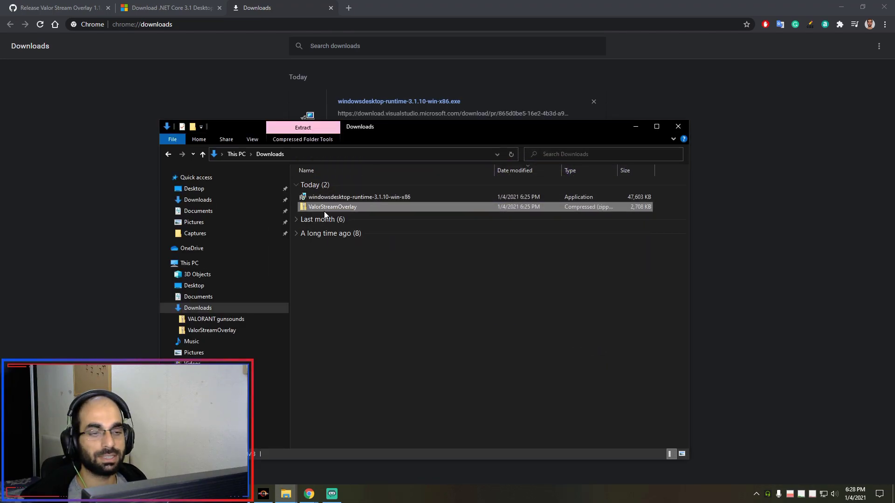
# - Extract the ValorStreamOverlay zip into its ValorStreamOverlay folder
pyautogui.rightClick(324, 211)
pyautogui.click(364, 252)
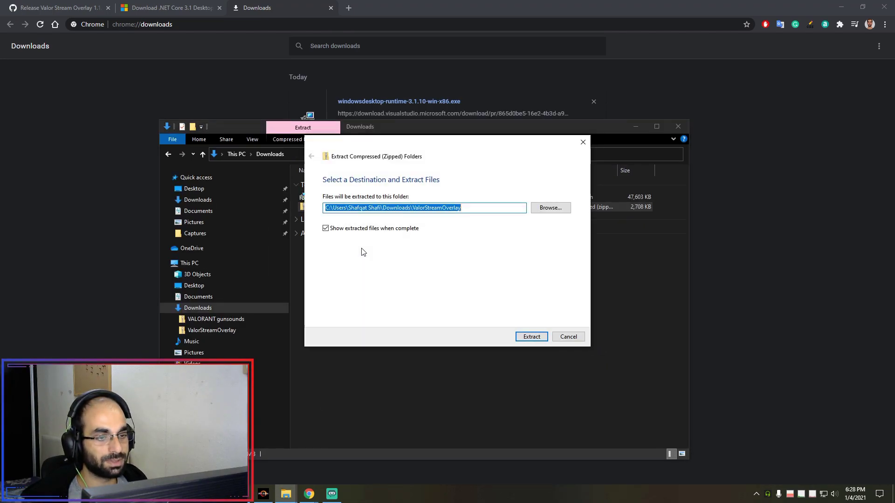
pyautogui.press('Return')
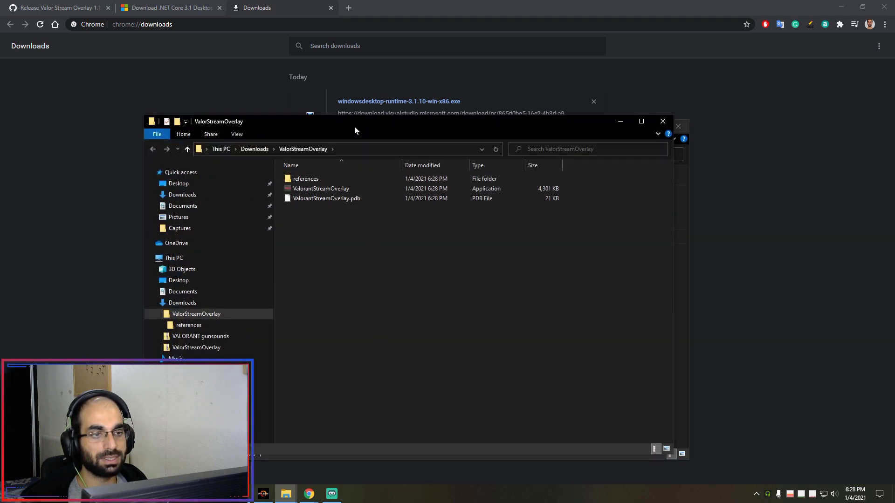
pyautogui.moveTo(354, 127); pyautogui.dragTo(374, 108)
# - Launch ValorantStreamOverlay, allowing it past the SmartScreen warning with Run anyway
pyautogui.click(332, 169)
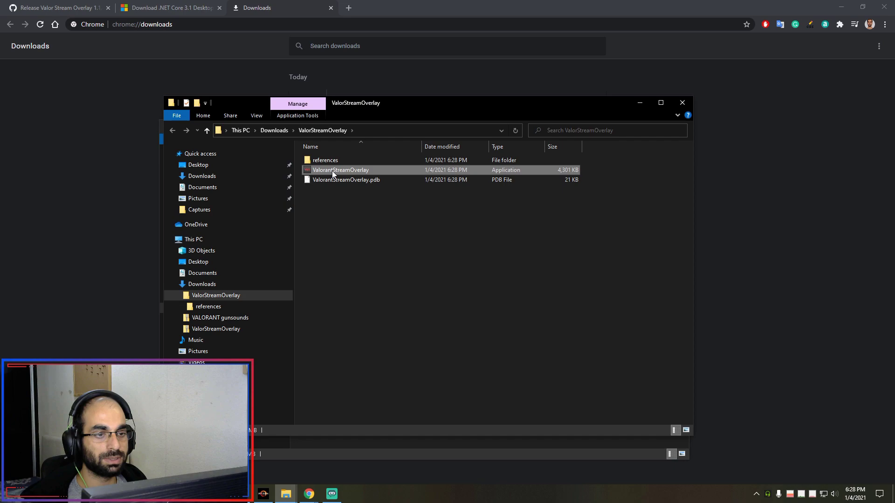
pyautogui.doubleClick(341, 170)
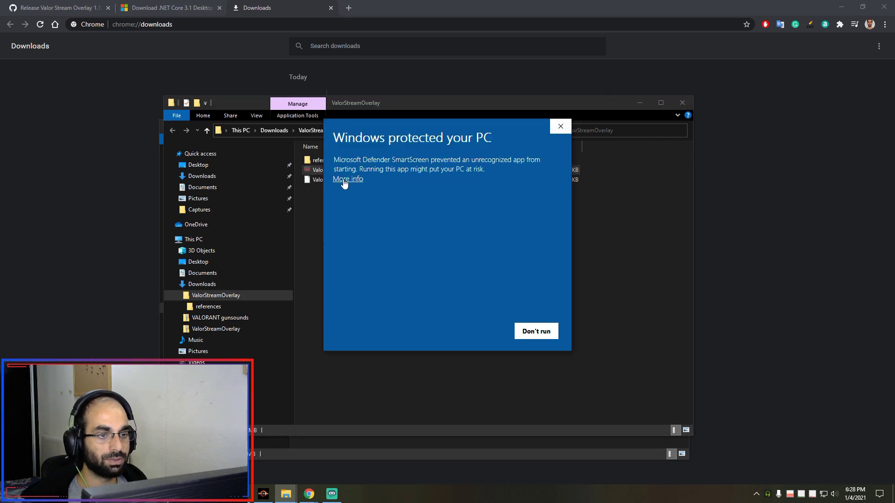
pyautogui.click(345, 185)
pyautogui.click(475, 335)
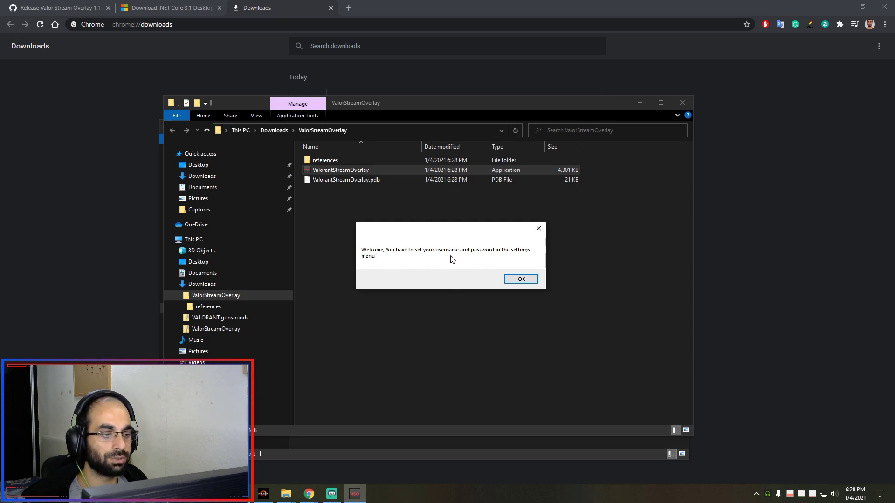
# - Dismiss the welcome message, open the overlay settings and go through the login credential fields
pyautogui.click(521, 280)
pyautogui.rightClick(408, 138)
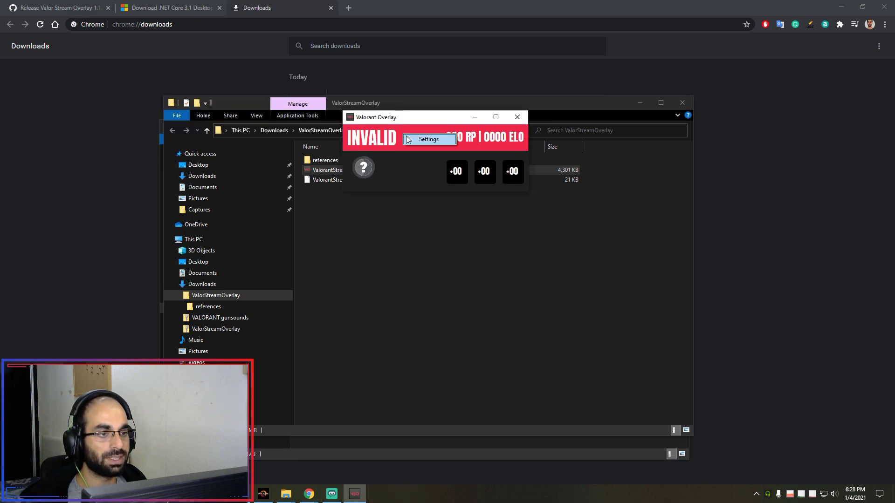
pyautogui.click(430, 140)
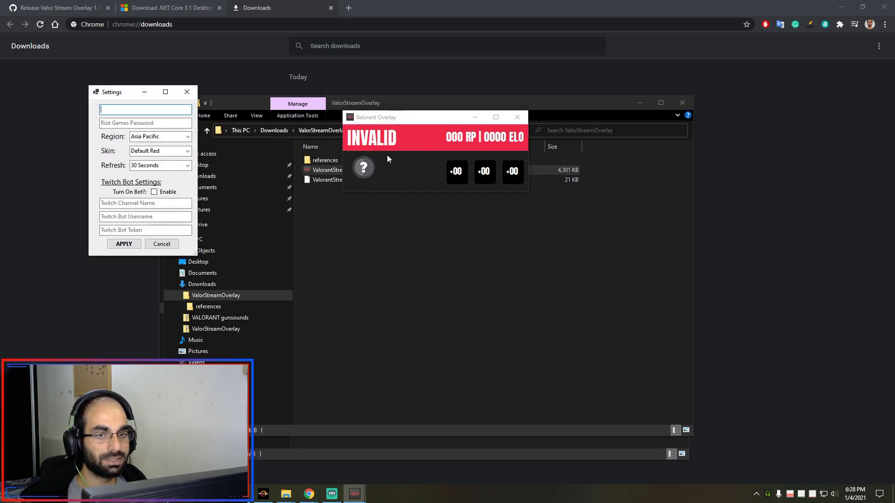
pyautogui.moveTo(116, 93); pyautogui.dragTo(394, 98)
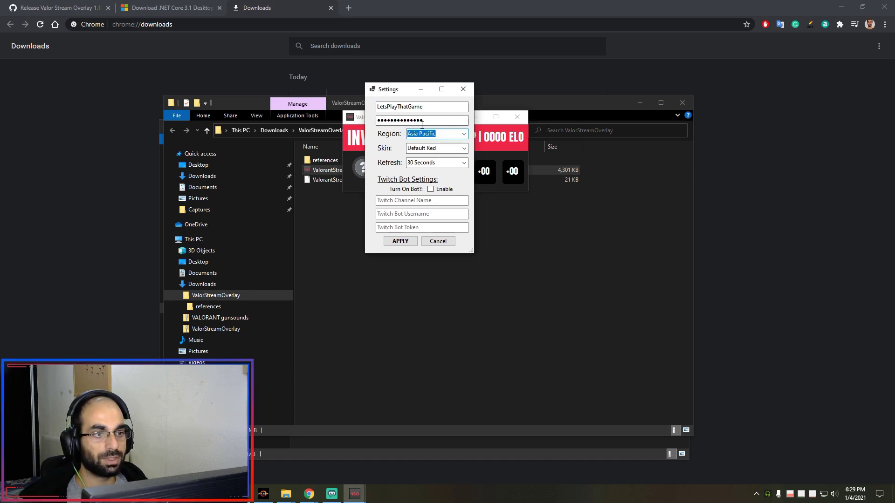
pyautogui.hotkey('shift', 'Tab')
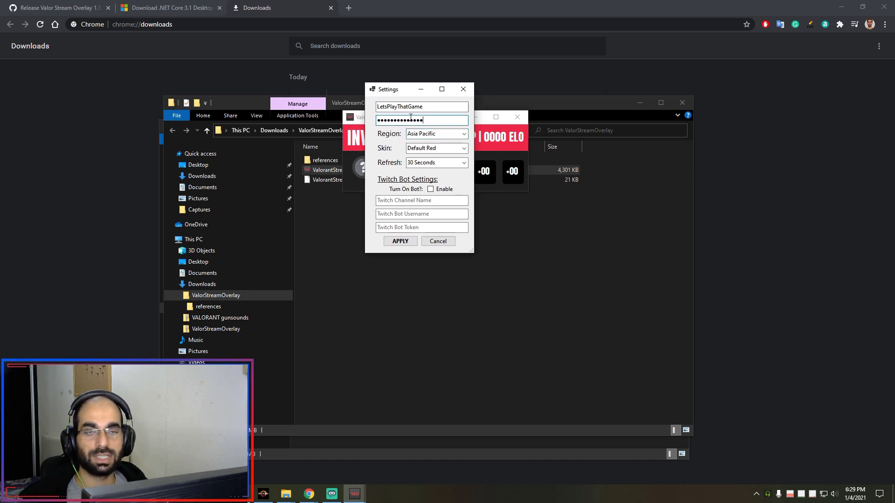
pyautogui.hotkey('shift', 'Tab')
pyautogui.press('Tab')
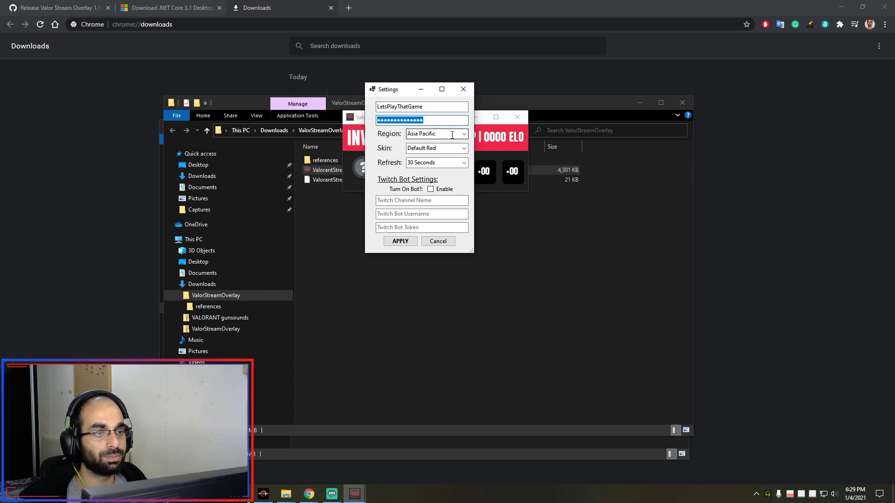
pyautogui.press('Tab')
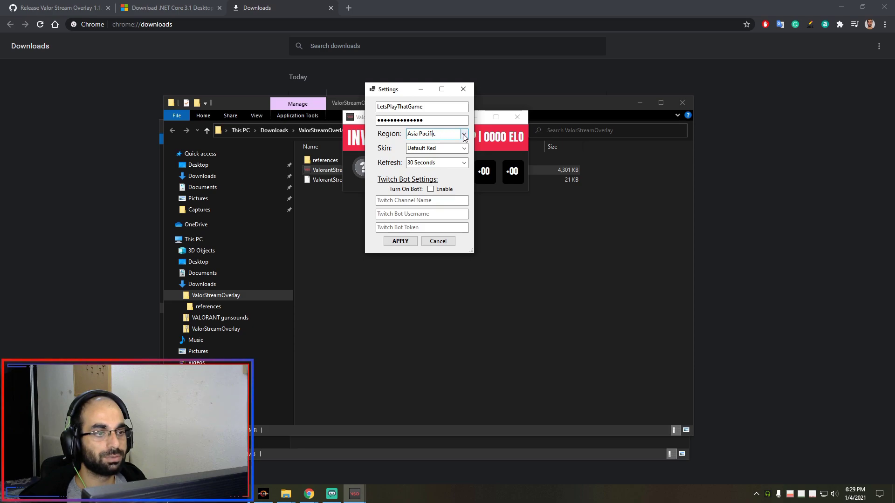
# - Set region Asia Pacific, skin Default Red and refresh 30 Seconds, then apply
pyautogui.click(464, 134)
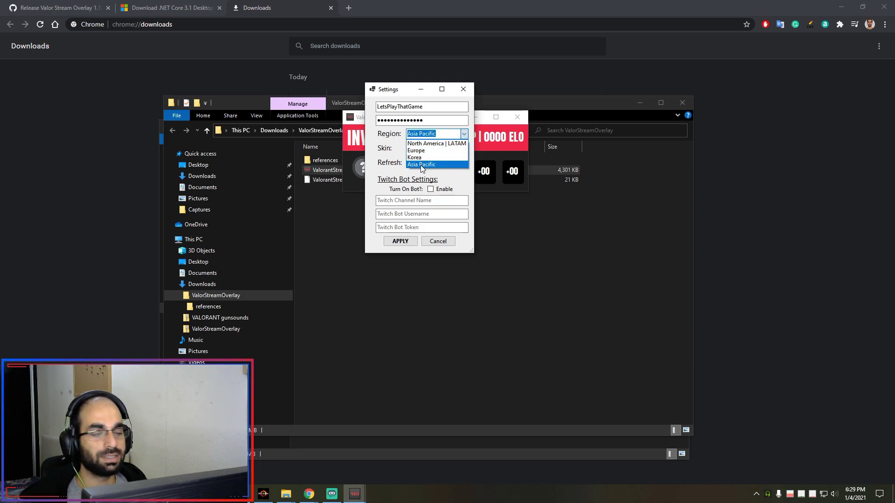
pyautogui.click(420, 165)
pyautogui.press('Tab')
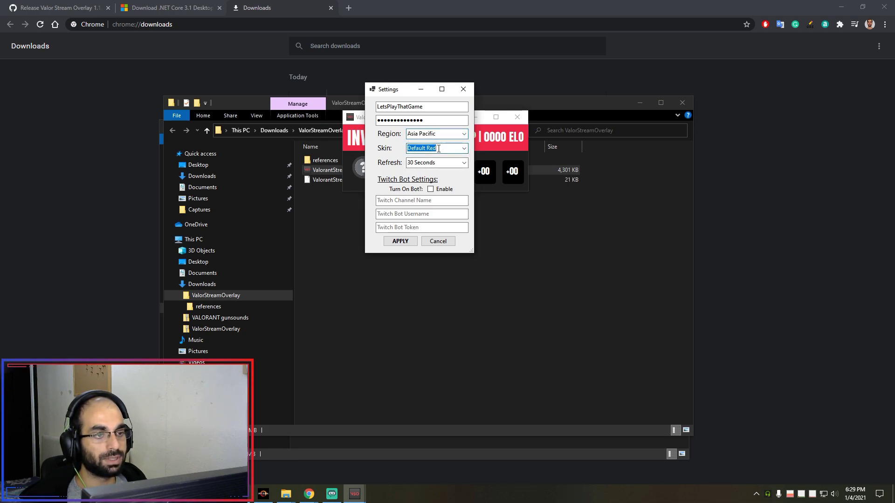
pyautogui.moveTo(398, 93); pyautogui.dragTo(573, 91)
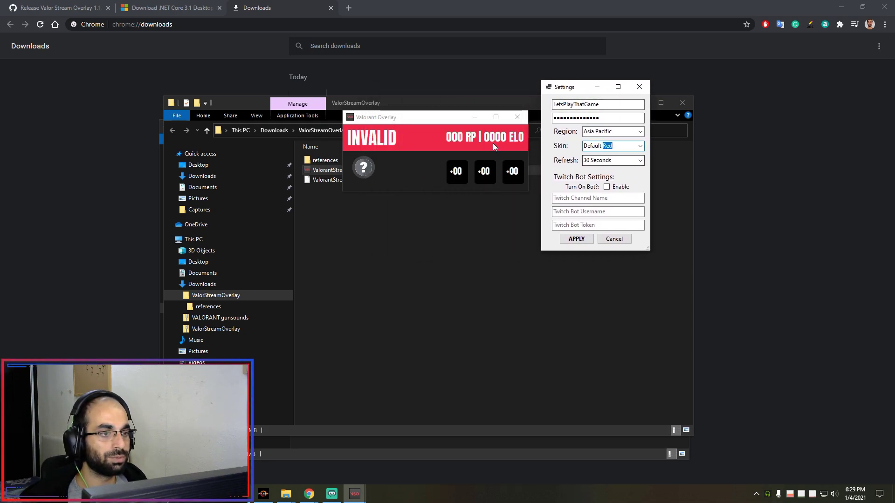
pyautogui.click(639, 147)
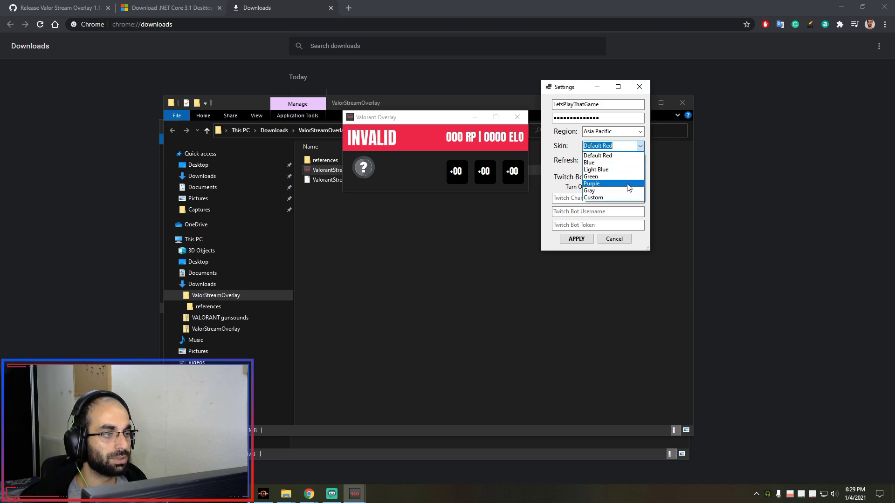
pyautogui.click(609, 157)
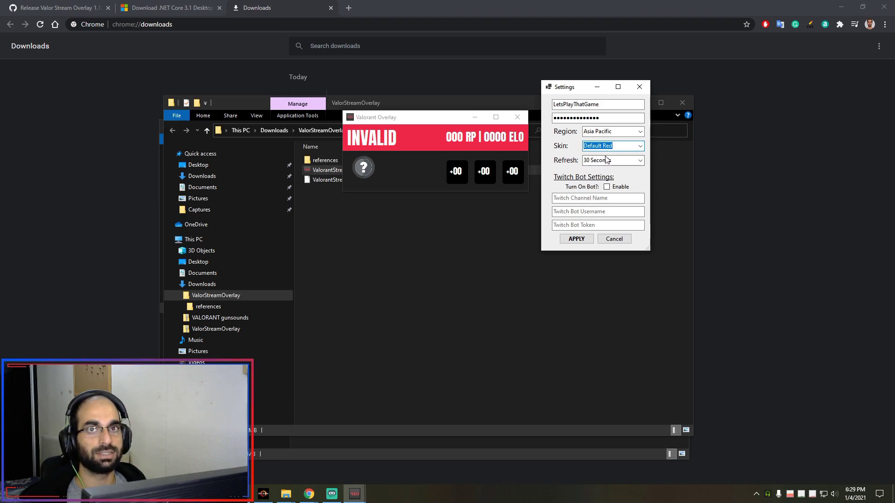
pyautogui.click(606, 160)
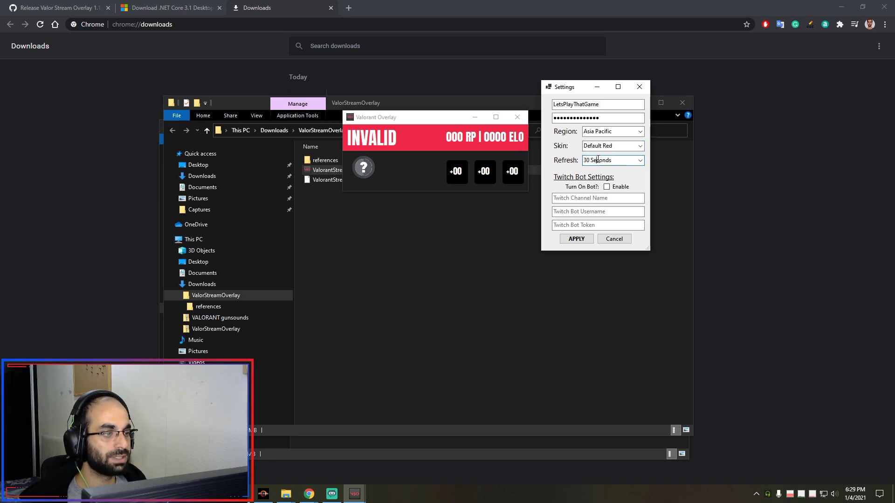
pyautogui.click(641, 161)
pyautogui.click(609, 170)
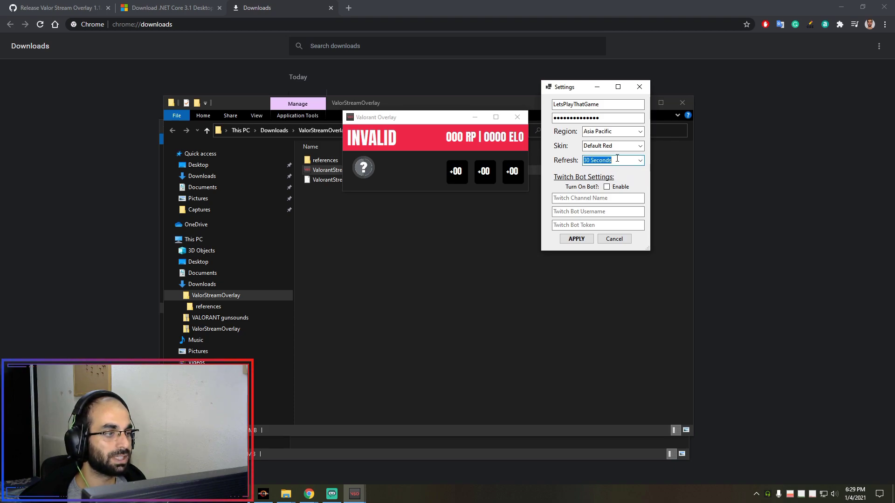
pyautogui.moveTo(603, 160); pyautogui.dragTo(584, 160)
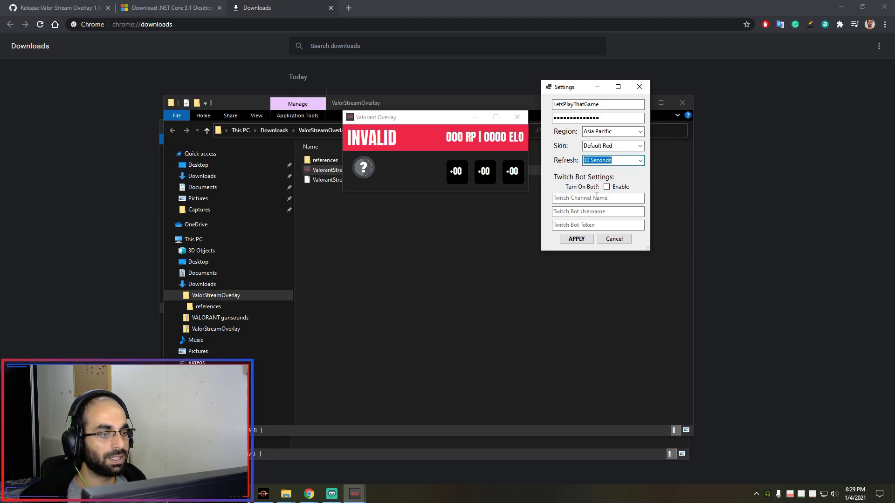
pyautogui.click(577, 239)
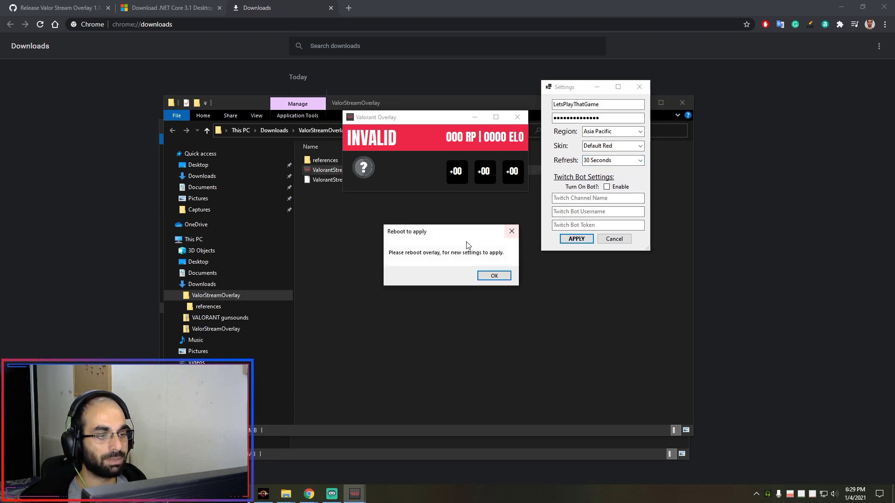
pyautogui.click(492, 278)
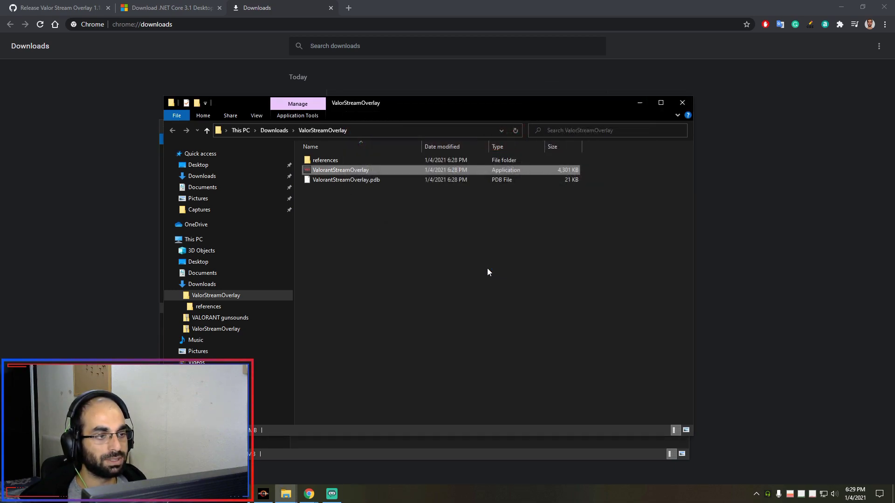
# - Relaunch ValorantStreamOverlay from Explorer so it loads the new settings
pyautogui.doubleClick(344, 170)
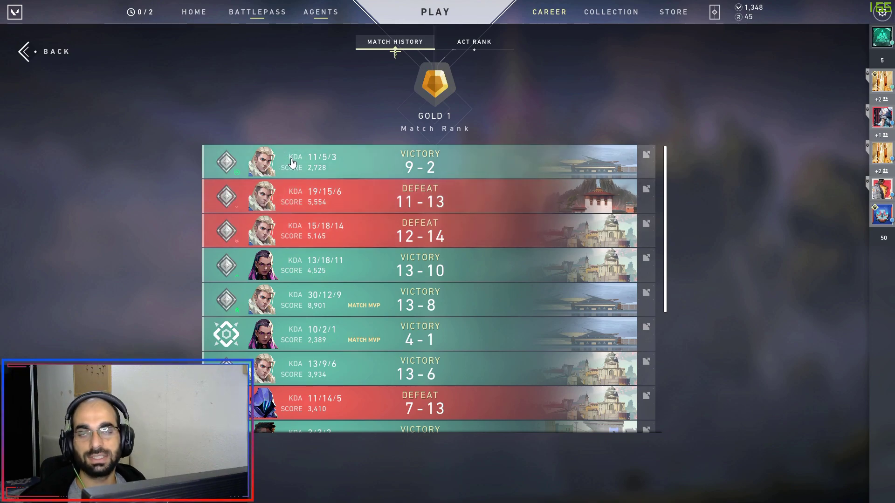
# - Leave VALORANT to view the overlay showing Gold 1, 905 ELO, then go to Streamlabs OBS
pyautogui.hotkey('alt', 'Tab')
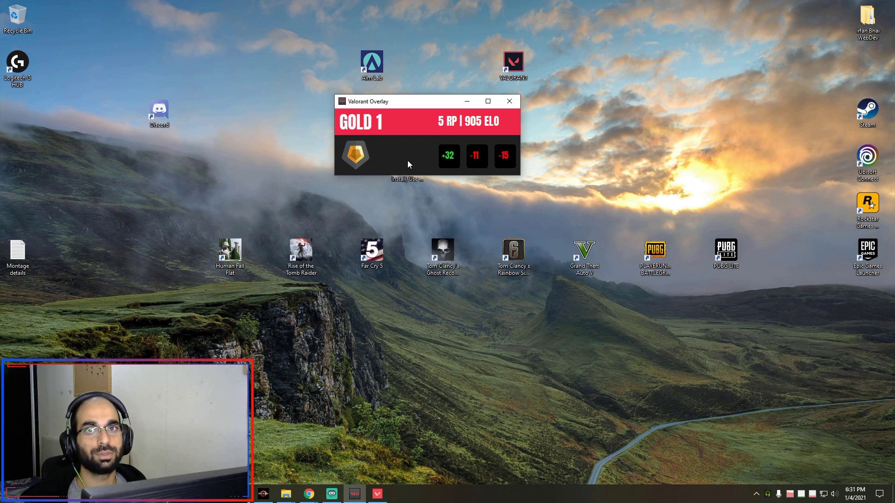
pyautogui.hotkey('alt', 'Tab')
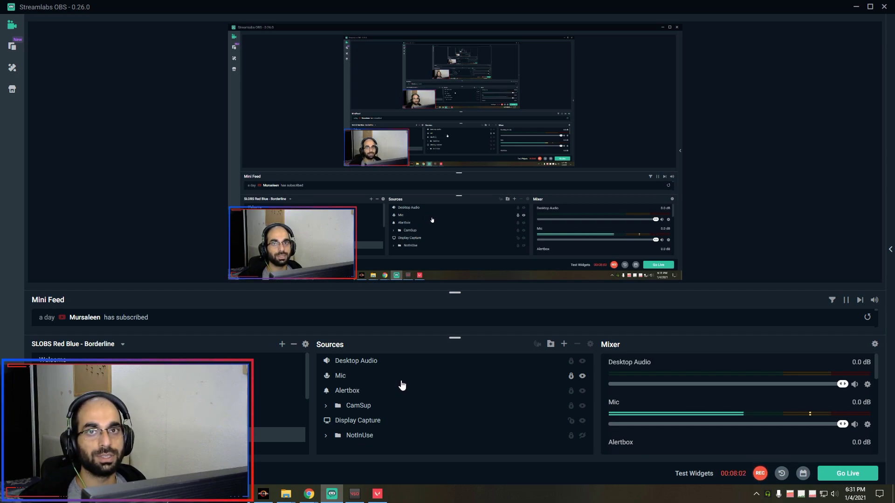
# - Move the webcam to the preview's upper left and begin adding a Window Capture source
pyautogui.moveTo(326, 261); pyautogui.dragTo(334, 152)
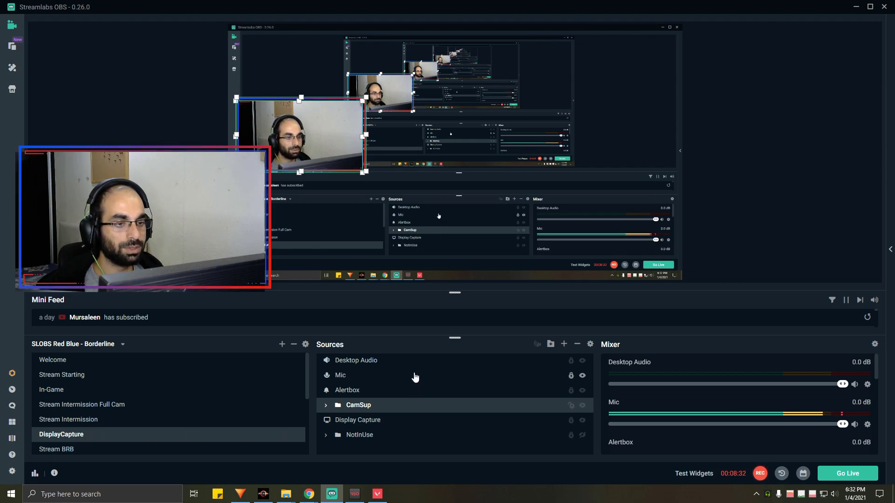
pyautogui.click(564, 345)
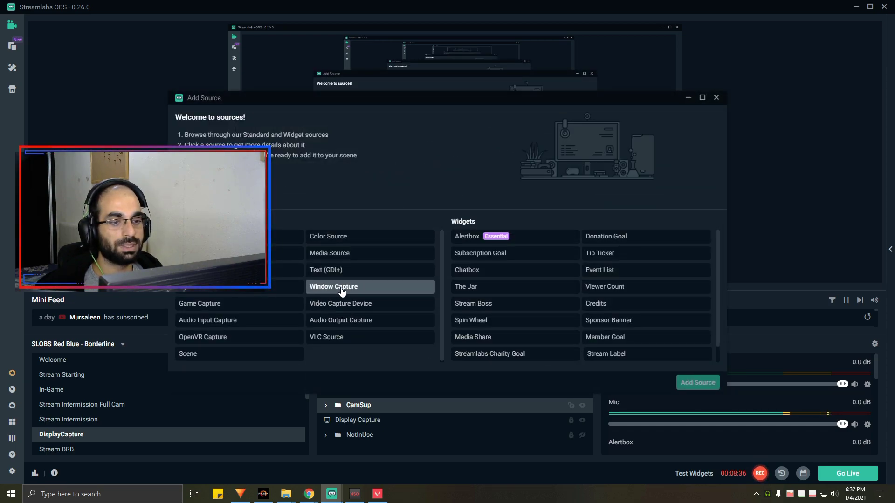
pyautogui.click(343, 289)
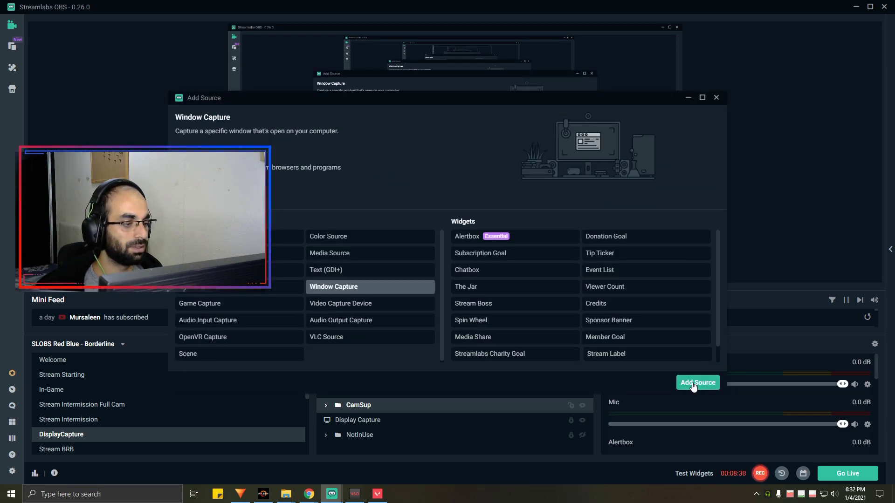
pyautogui.click(693, 384)
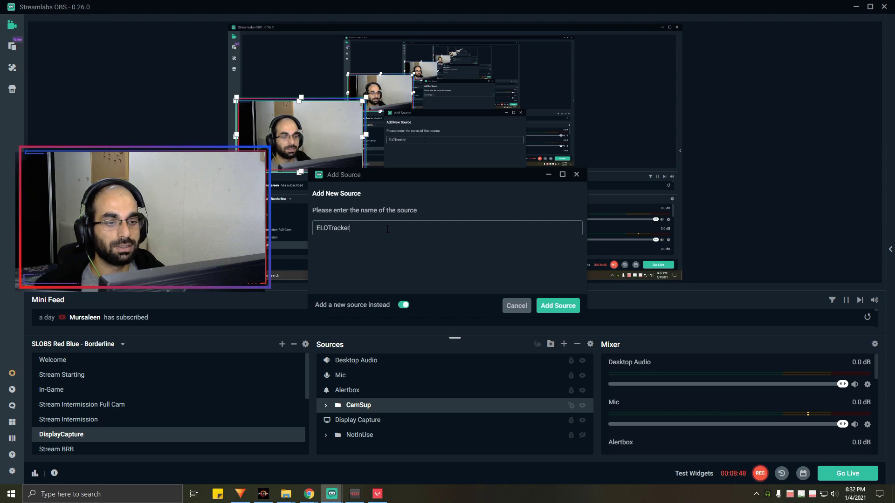
# - Add ELOTracker capturing the [ValorantStreamOverlay.exe]: Valorant Overlay window and enlarge it in the preview
pyautogui.click(559, 311)
pyautogui.click(566, 178)
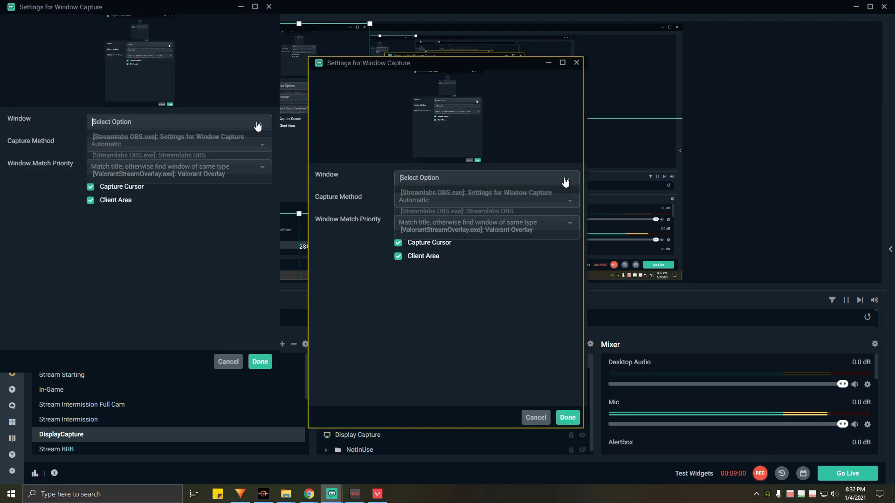
pyautogui.click(508, 230)
pyautogui.click(568, 419)
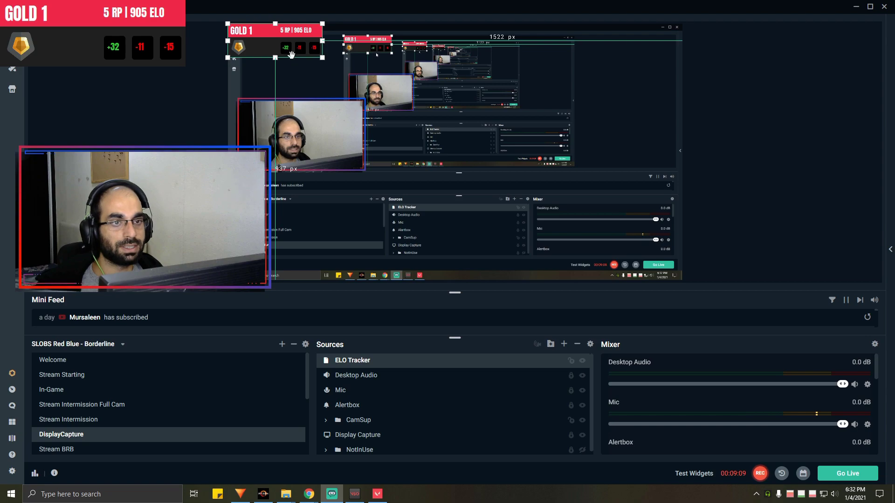
pyautogui.moveTo(292, 54); pyautogui.dragTo(359, 54)
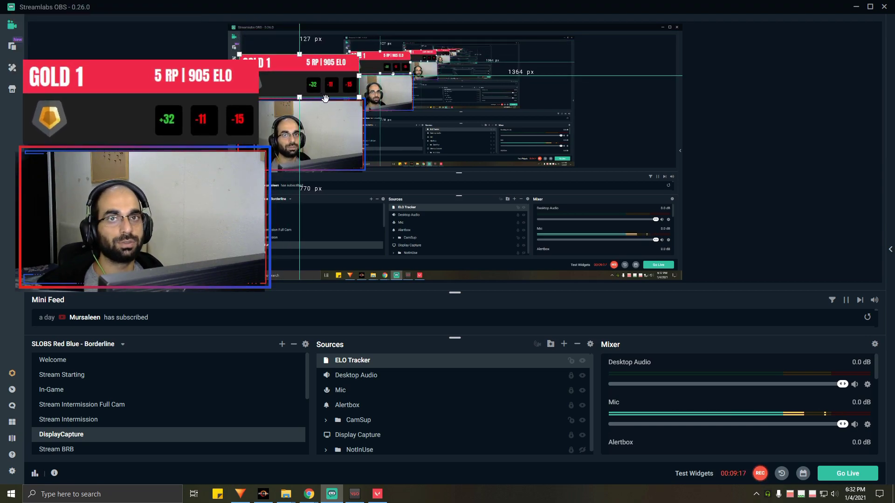